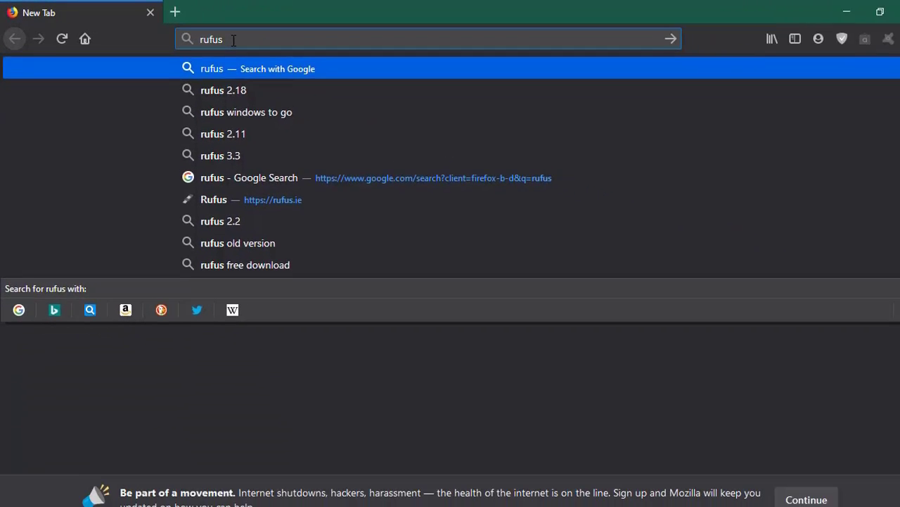
- Search the web for rufus and open the official rufus.ie website
key("Return")
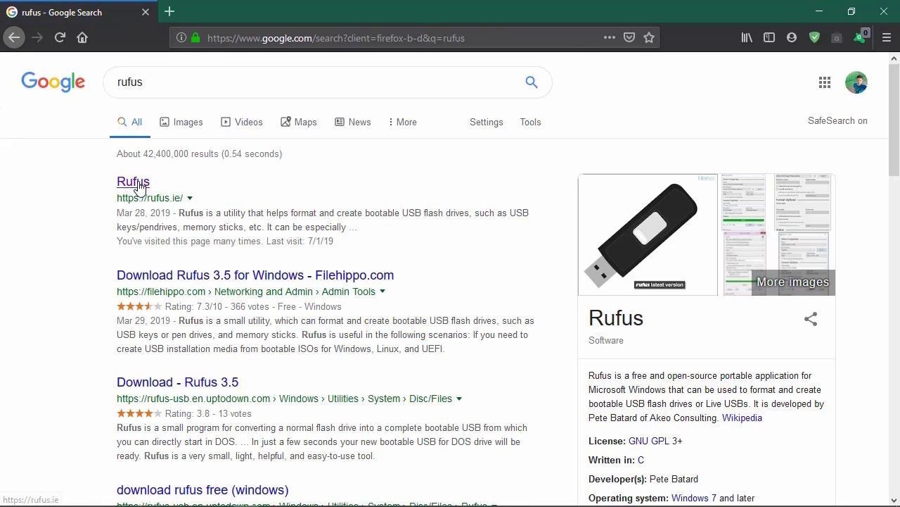
left_click(136, 185)
scroll(355, 176, "down", 6)
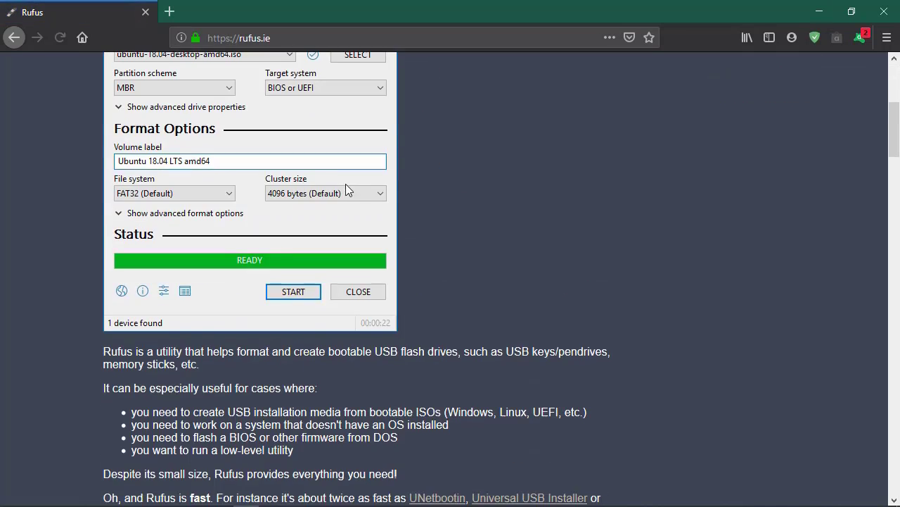
scroll(221, 291, "up", 4)
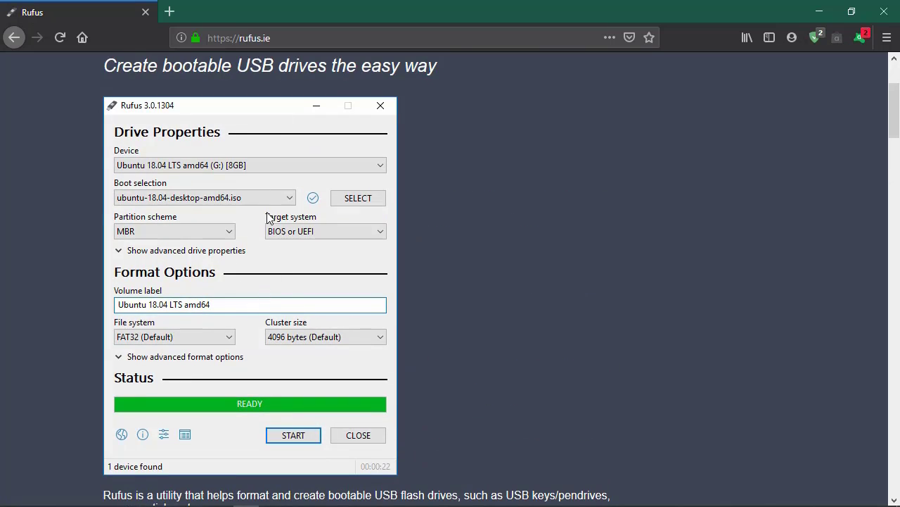
scroll(241, 188, "up", 2)
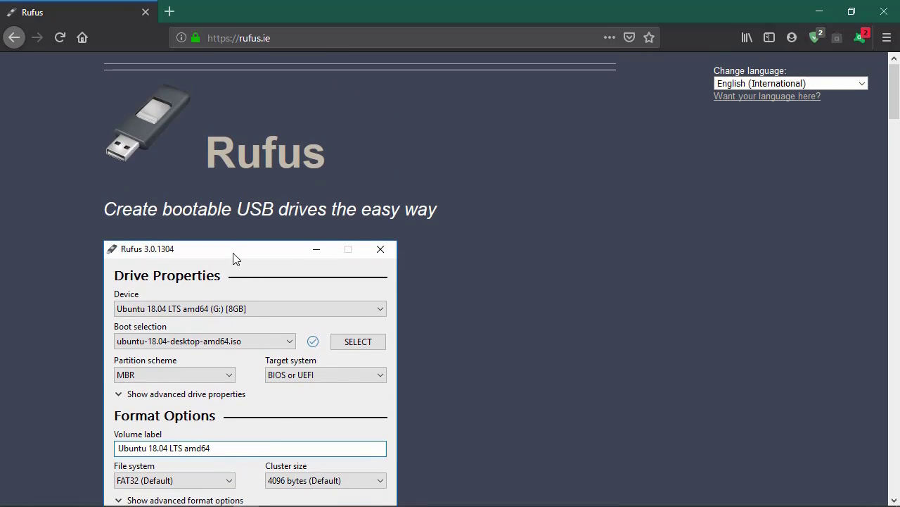
- Download the Rufus 3.5 installer-free executable from the site's Download section and launch it
scroll(251, 287, "down", 6)
scroll(248, 309, "down", 4)
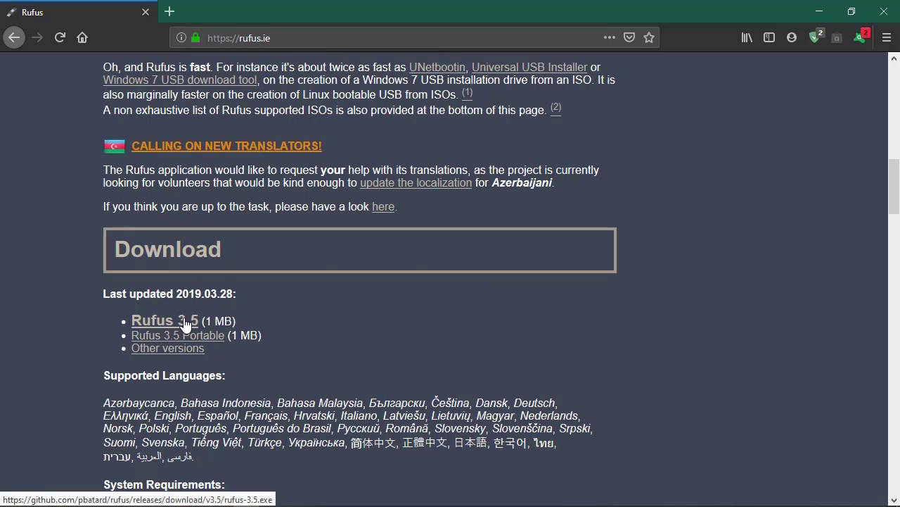
left_click(187, 325)
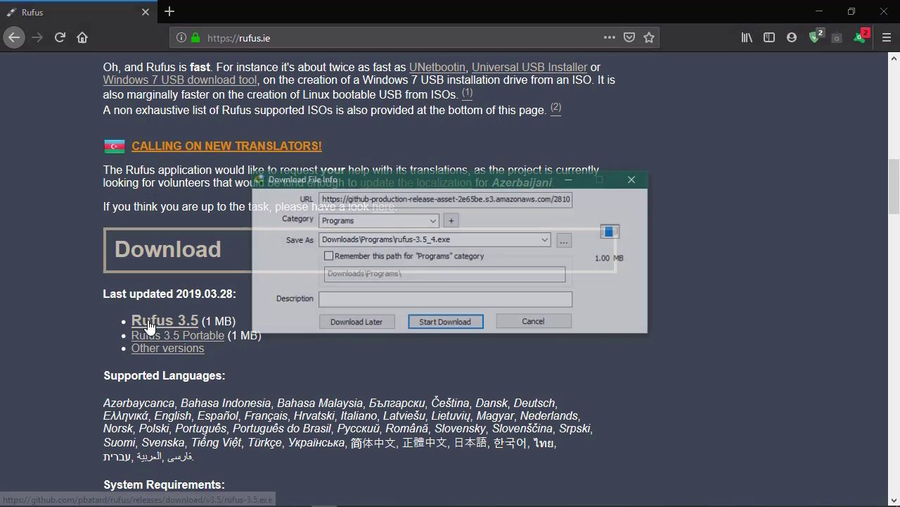
left_click(447, 325)
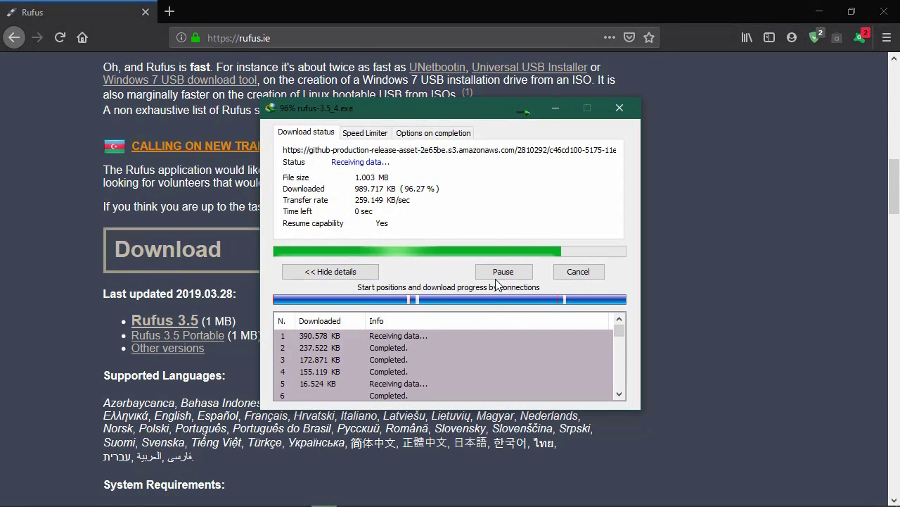
left_click(338, 308)
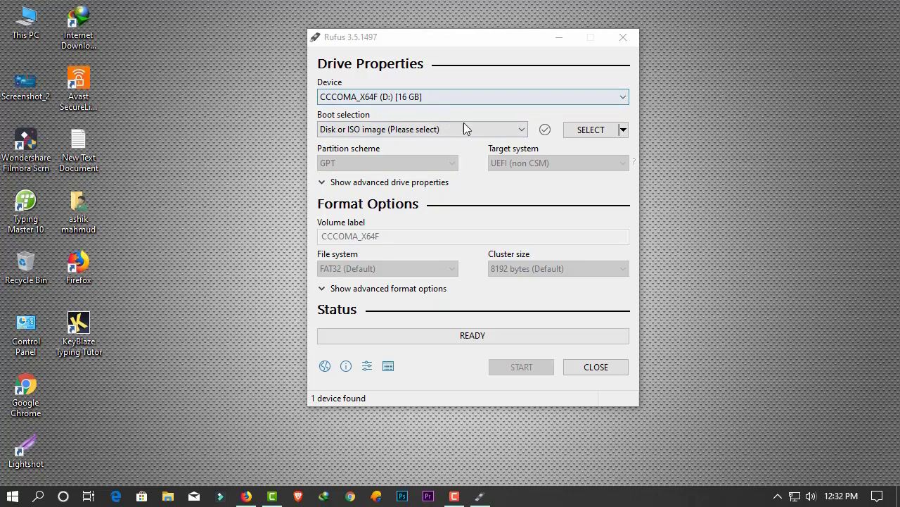
- Move the Rufus window aside and open the Format settings of the CCCOMA_X64F (D:) USB drive in This PC
left_click_drag(474, 41, 641, 43)
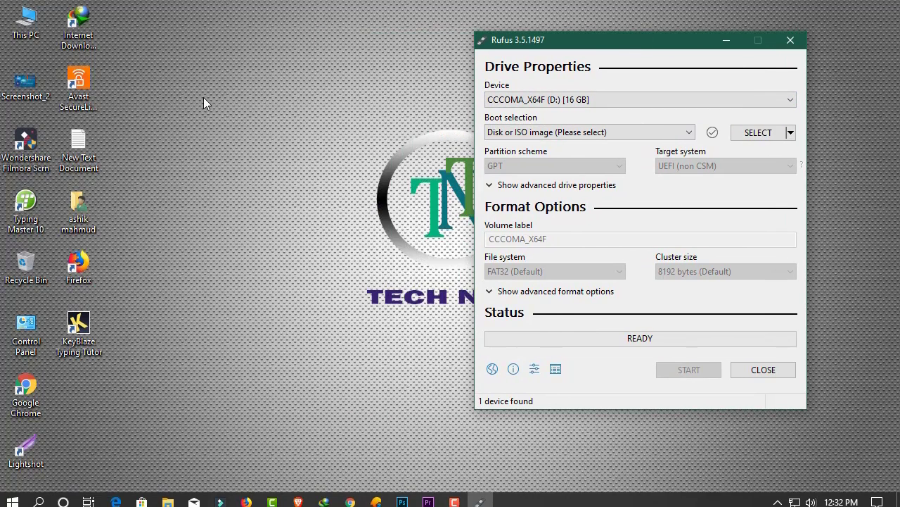
double_click(28, 31)
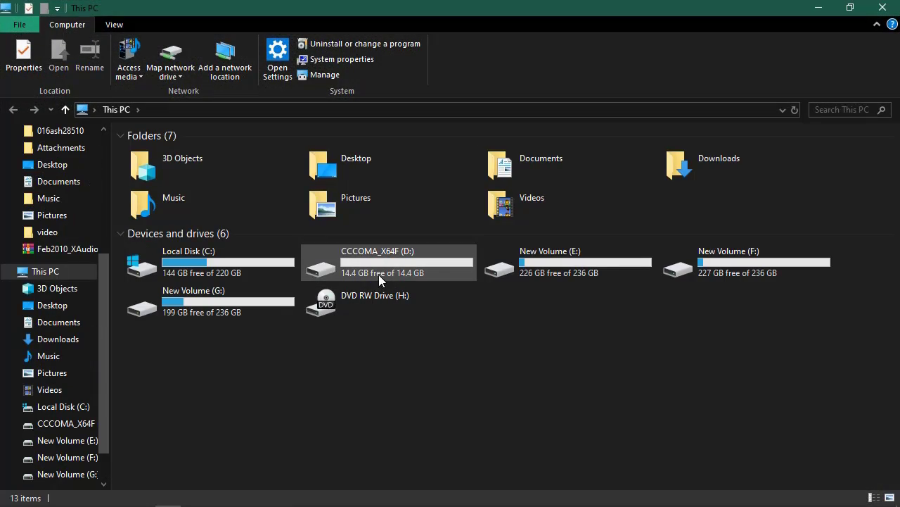
left_click(382, 268)
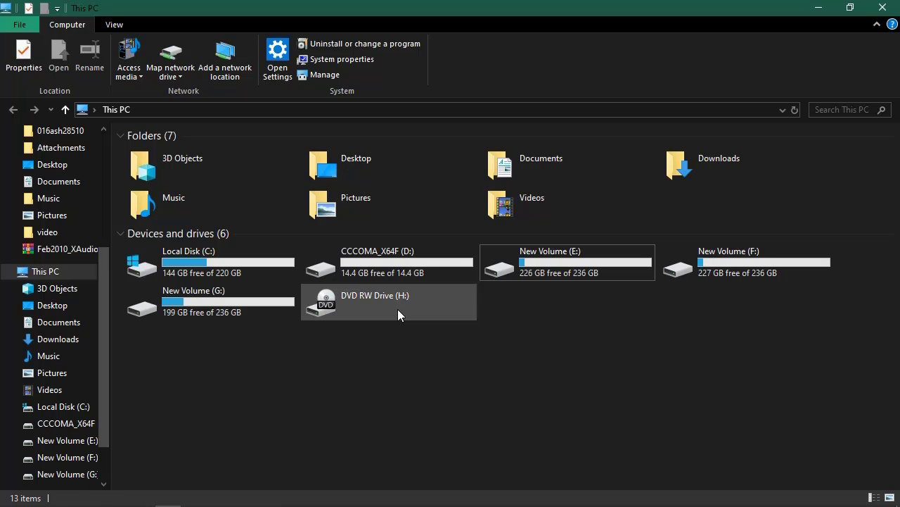
left_click(399, 266)
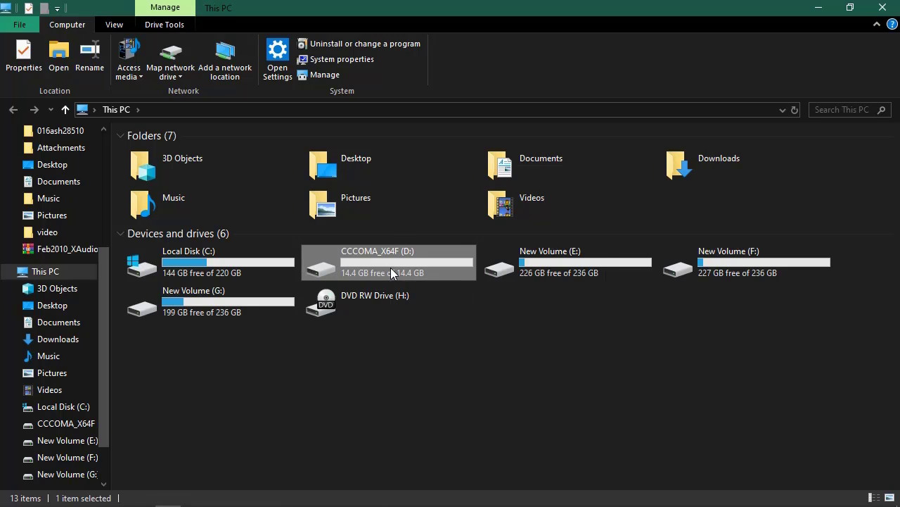
right_click(390, 267)
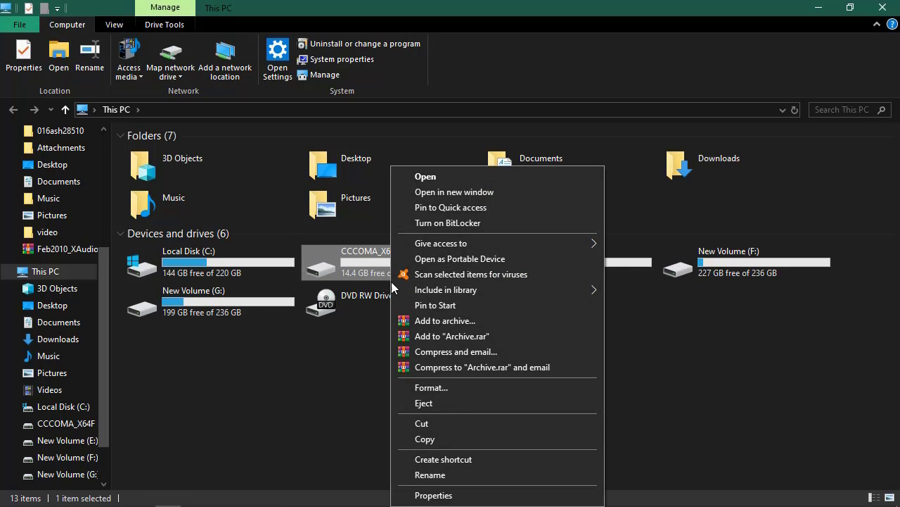
left_click(431, 388)
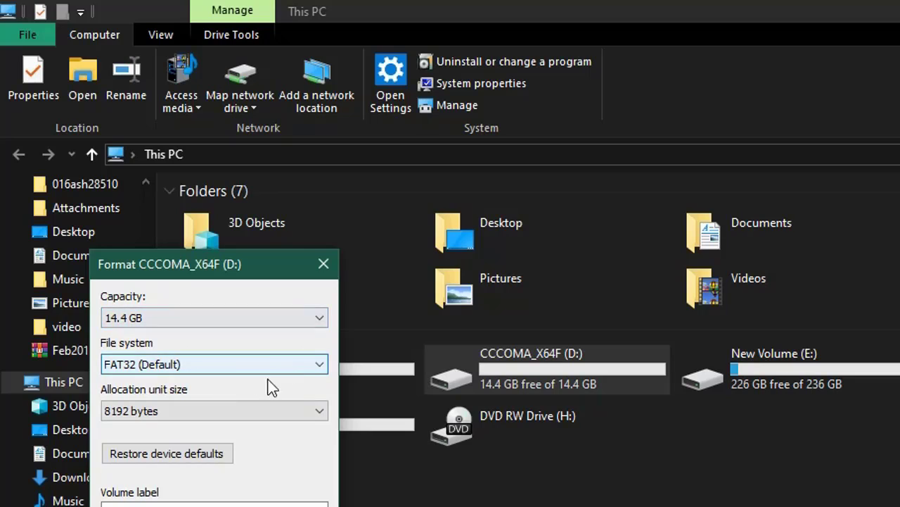
- Quick-format the USB drive with the FAT32 (Default) file system, accept erasing its data, and close the format window
left_click(286, 366)
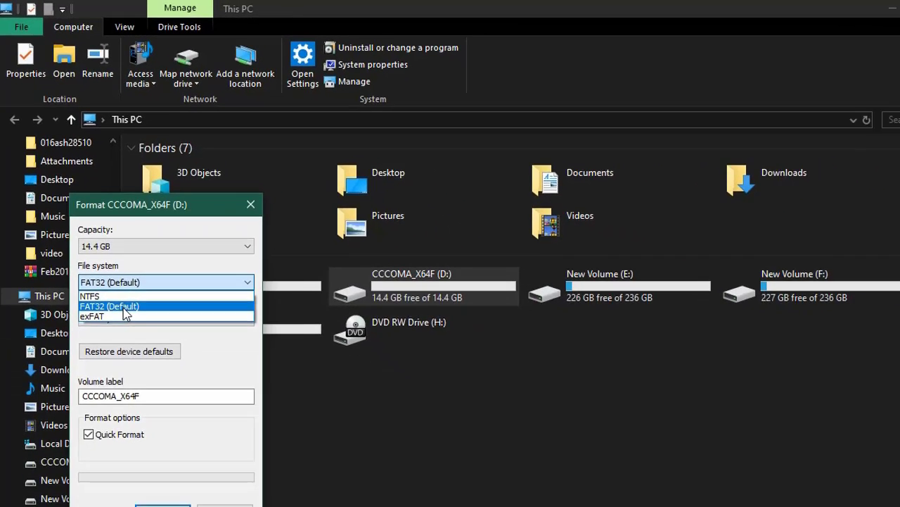
left_click(171, 396)
left_click(141, 265)
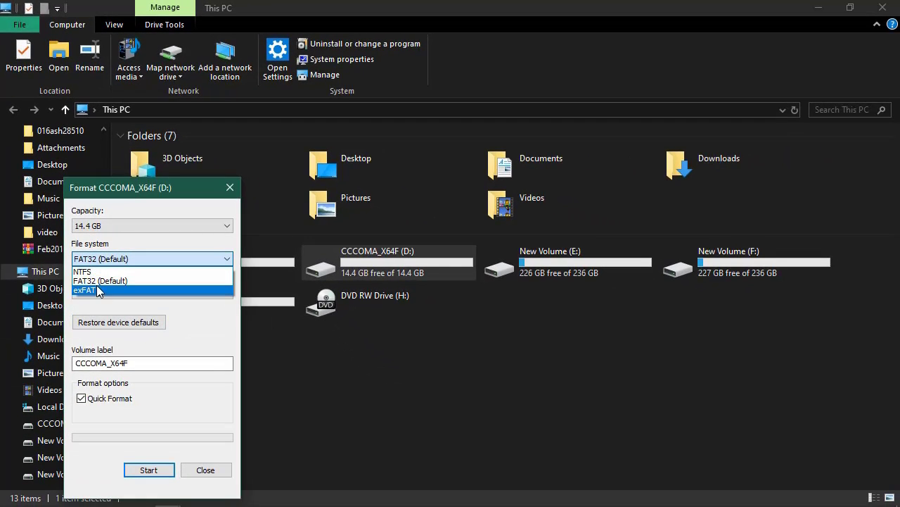
left_click(134, 304)
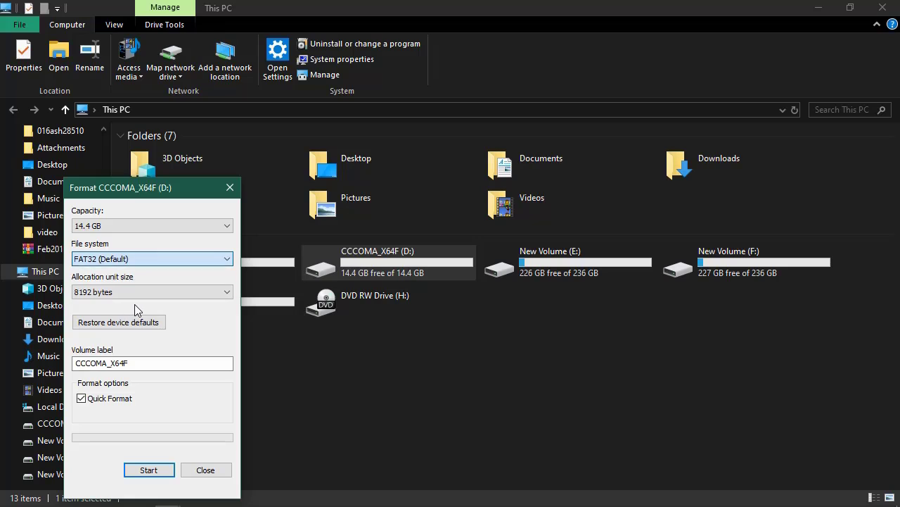
left_click(149, 471)
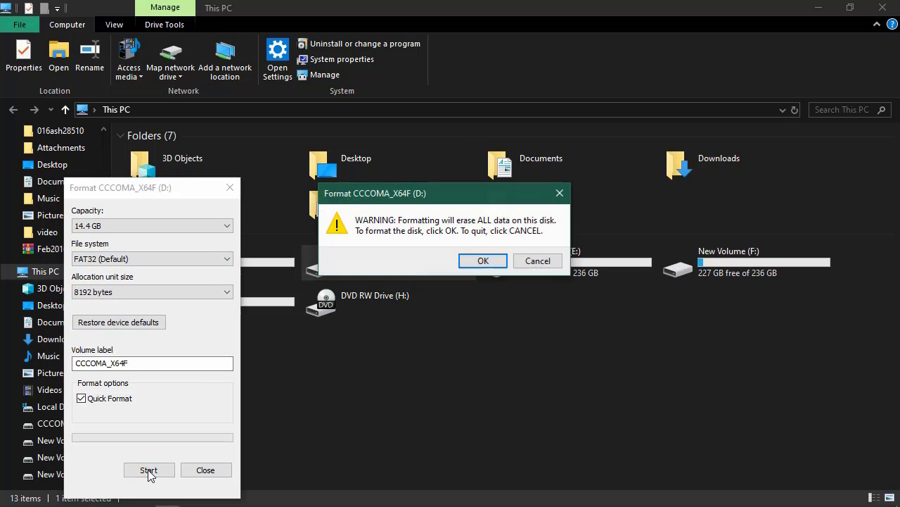
left_click(484, 261)
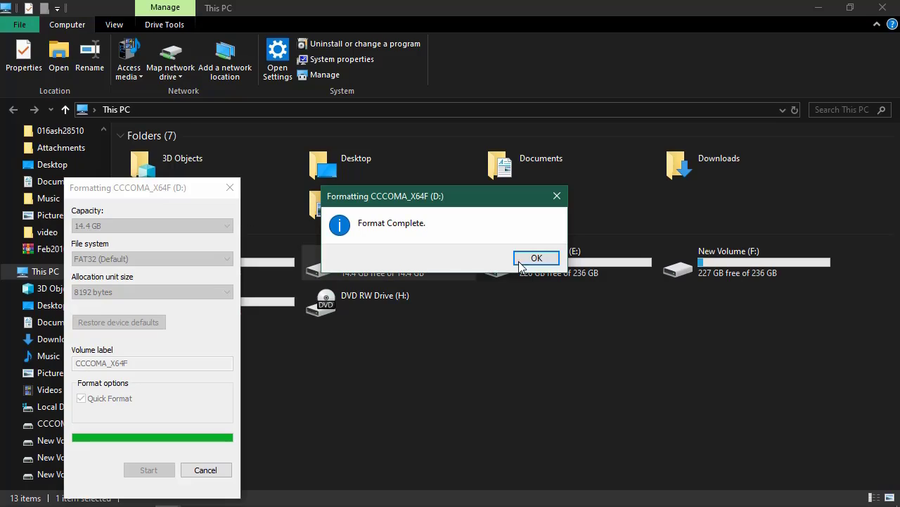
left_click(542, 261)
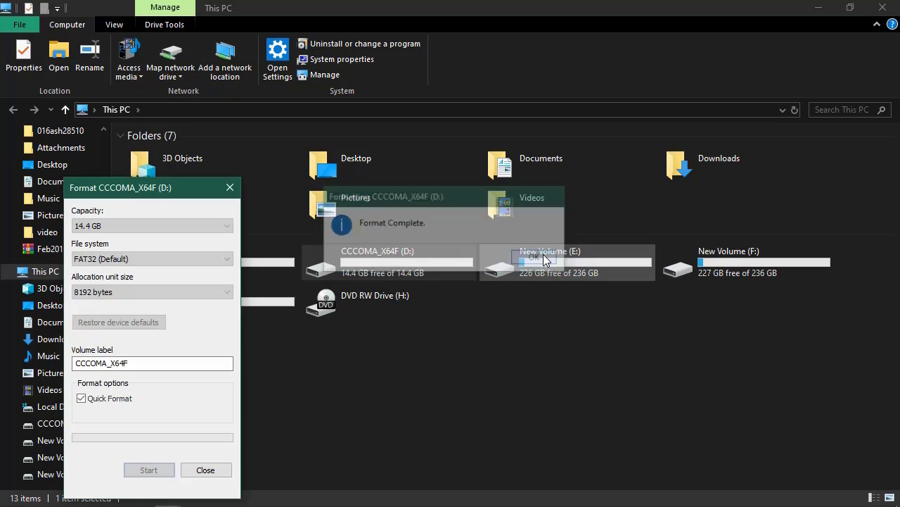
left_click(230, 187)
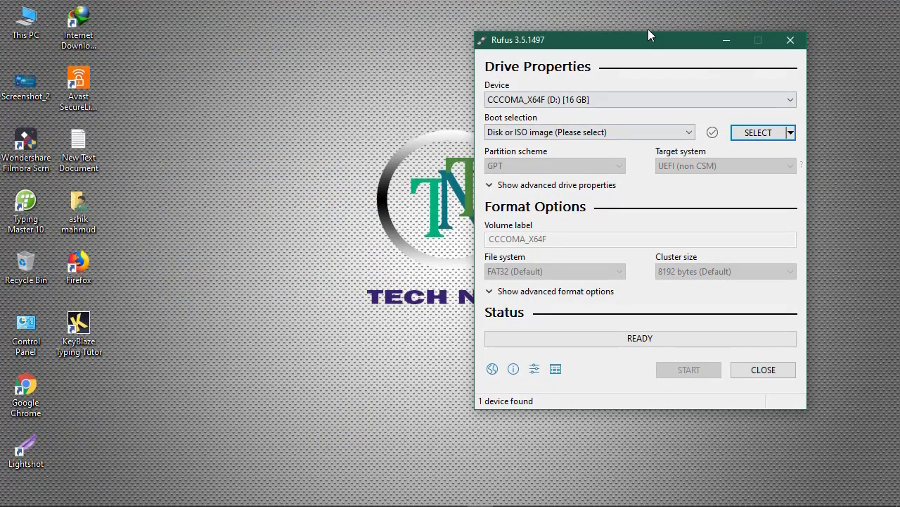
- In Rufus, load the Windows disc image from the WINDOWS 10 PRO folder on New Volume (G:) as the boot selection
left_click_drag(573, 44, 445, 79)
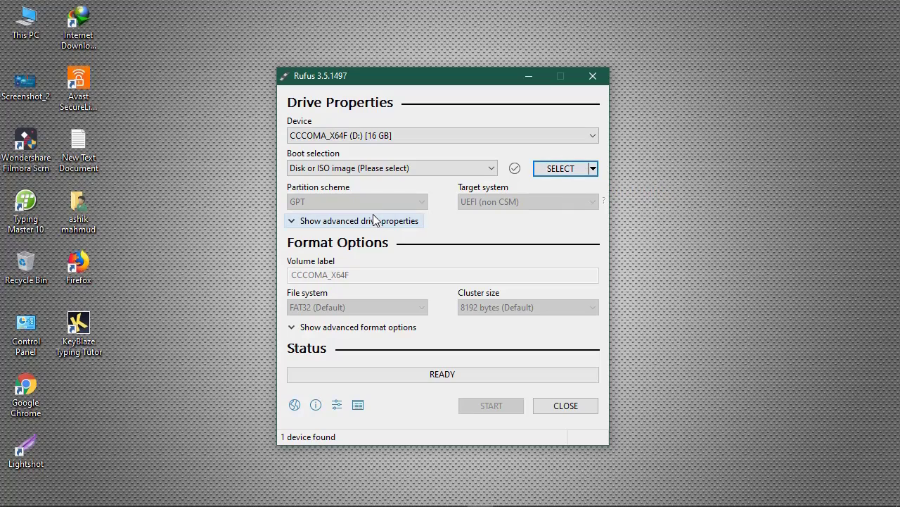
left_click(550, 171)
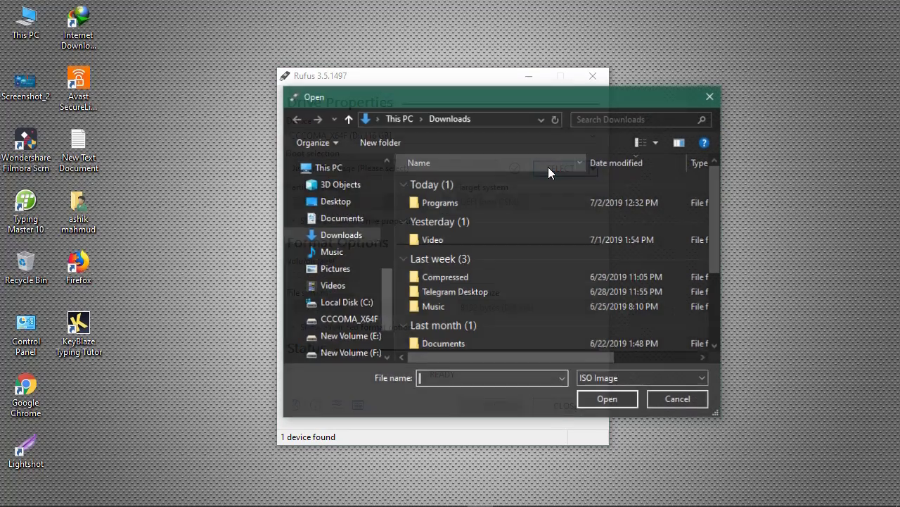
left_click(344, 353)
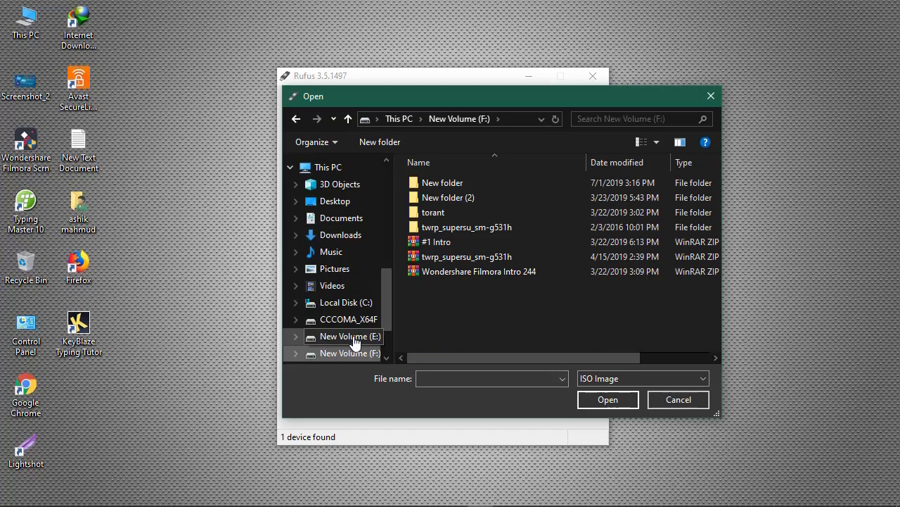
left_click(352, 338)
scroll(356, 343, "down", 1)
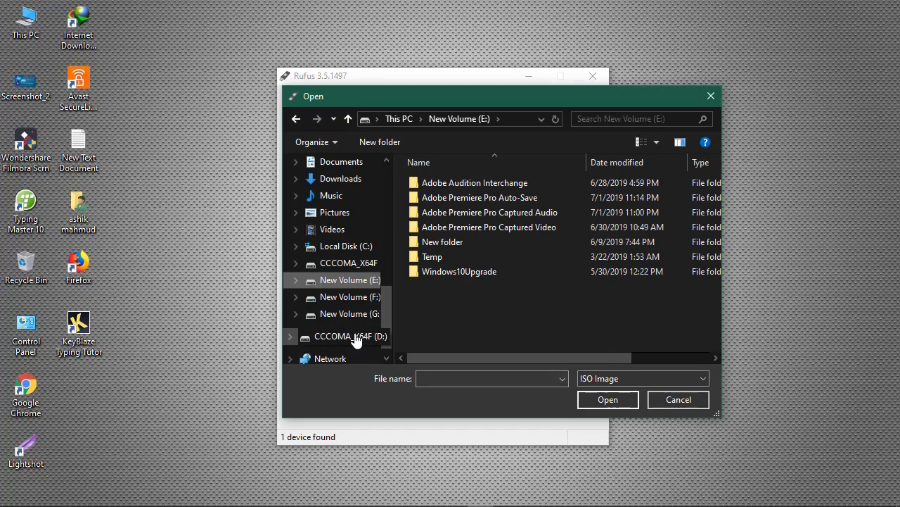
left_click(360, 314)
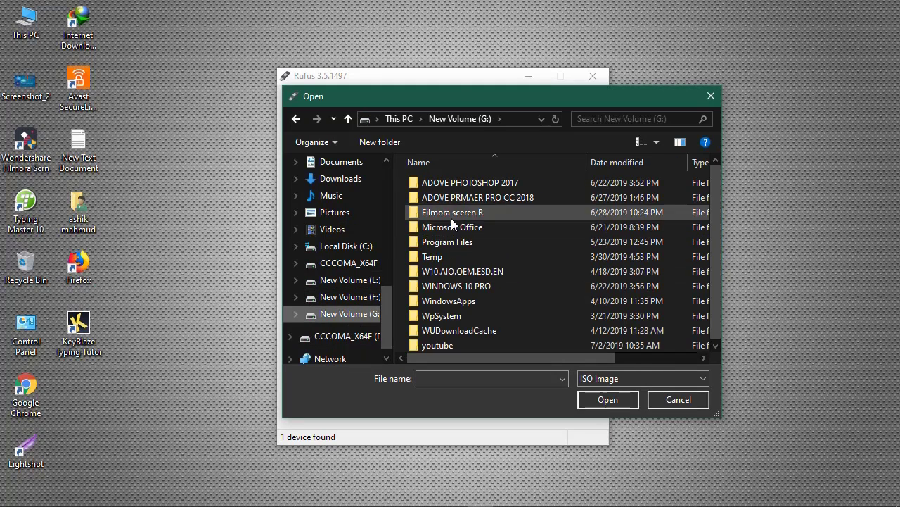
left_click(462, 292)
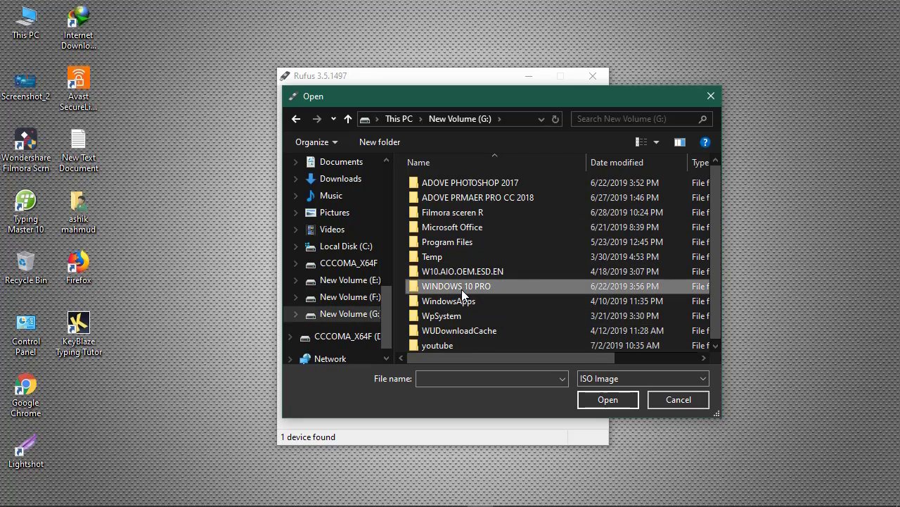
double_click(463, 292)
left_click(446, 201)
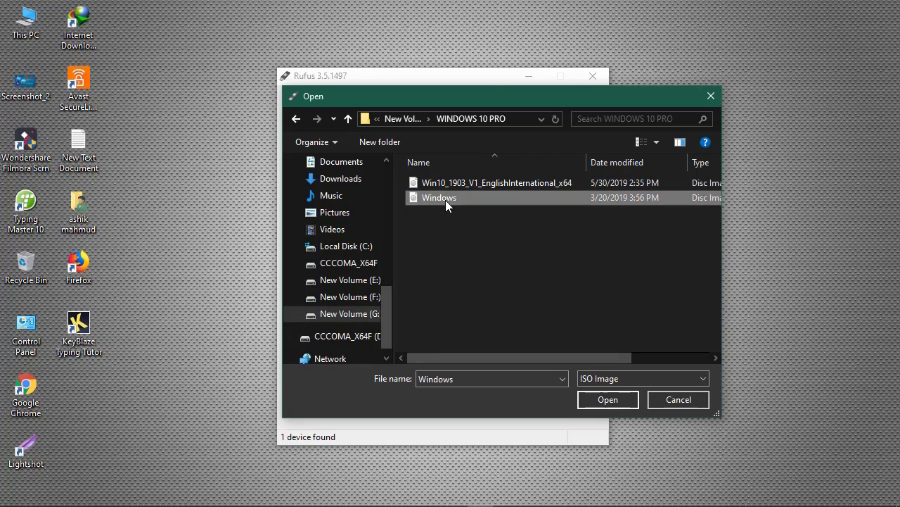
left_click_drag(502, 104, 389, 100)
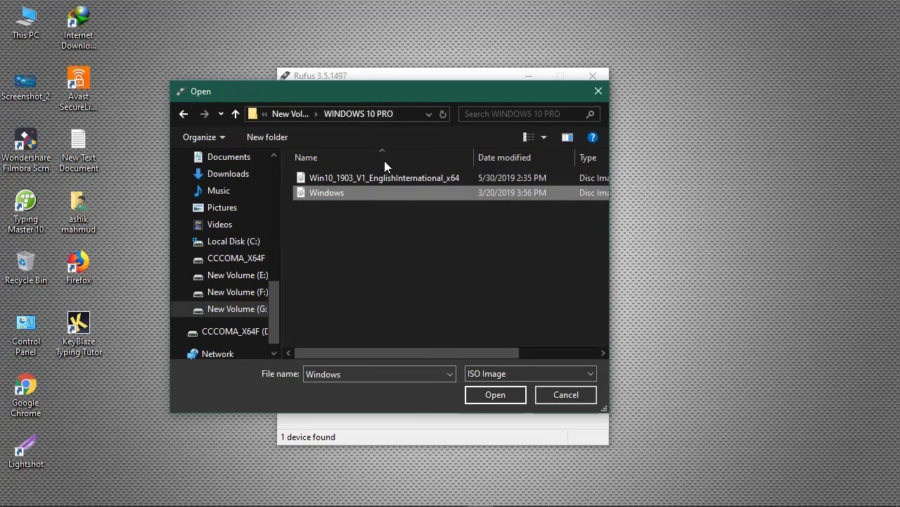
left_click(494, 395)
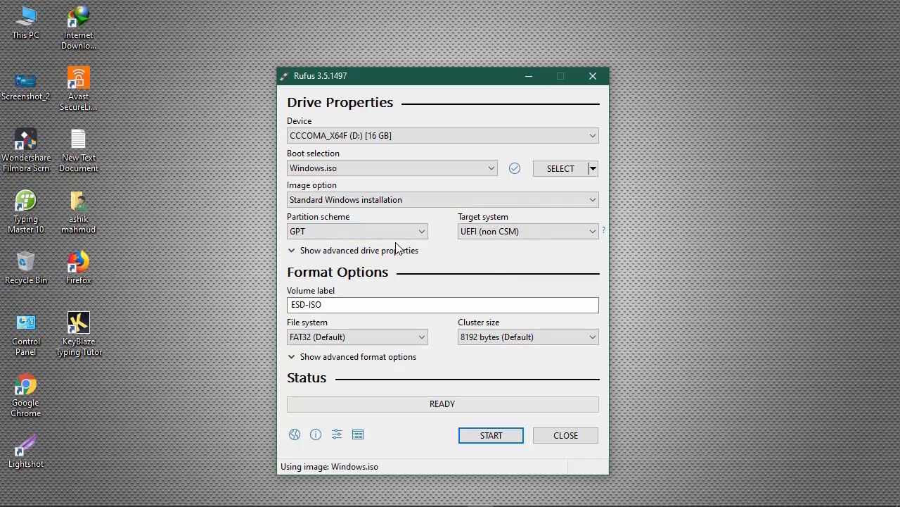
- Write Windows.iso to the USB drive, accept destroying all its data, and close Rufus when writing is finished
left_click(487, 437)
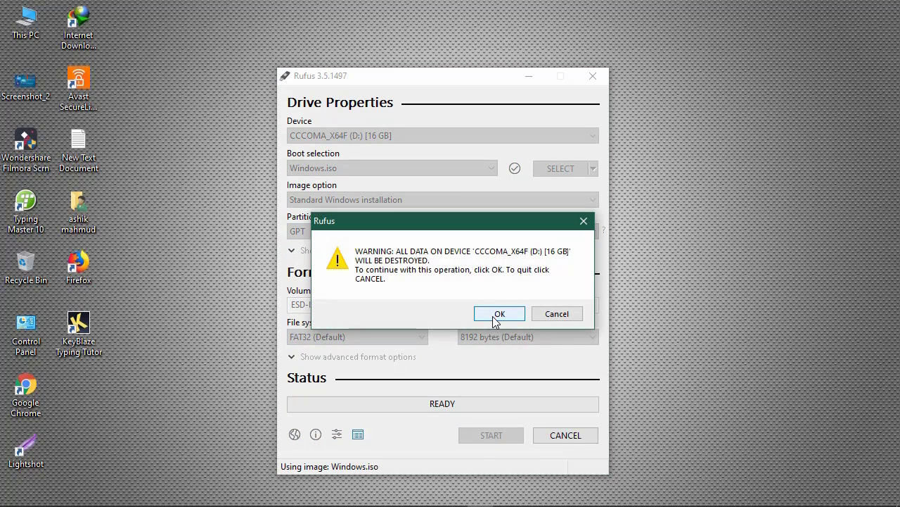
left_click(496, 319)
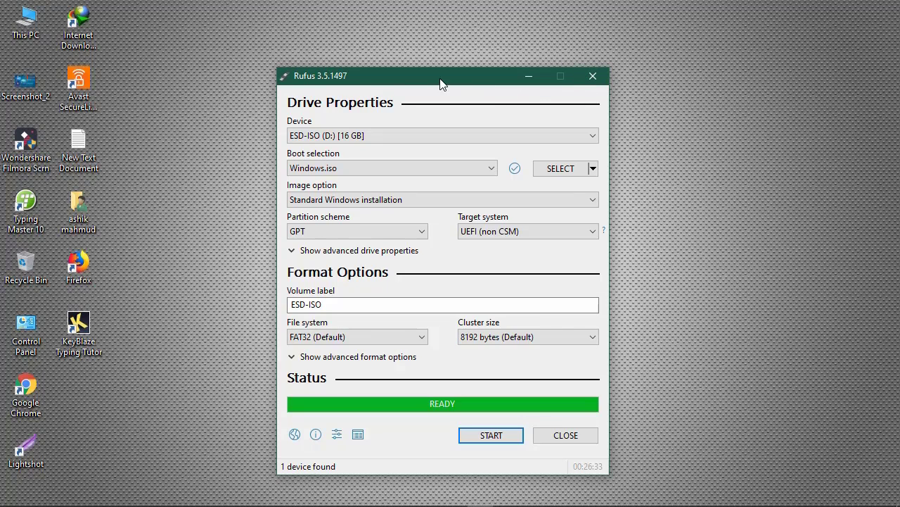
left_click_drag(440, 82, 639, 87)
left_click(616, 446)
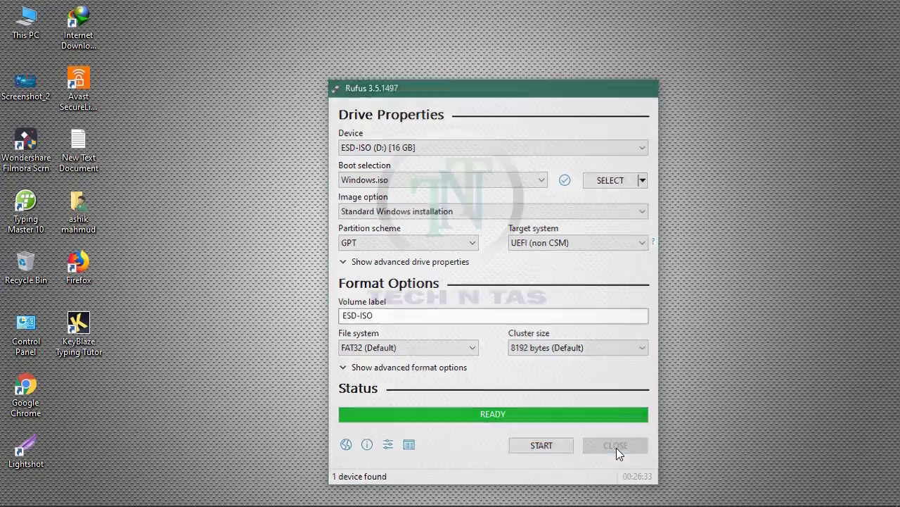
- Check the ESD-ISO (D:) bootable drive in This PC, then minimize the file window
double_click(30, 33)
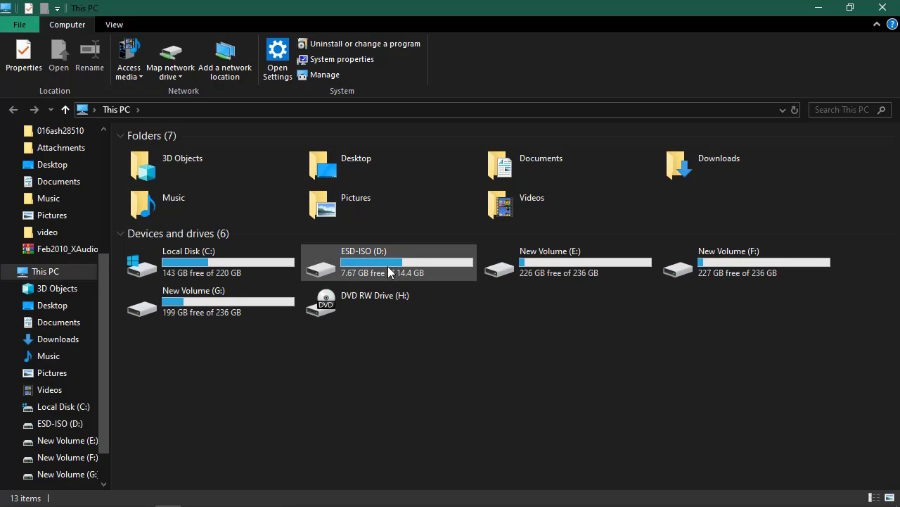
mouse_move(339, 274)
mouse_move(386, 263)
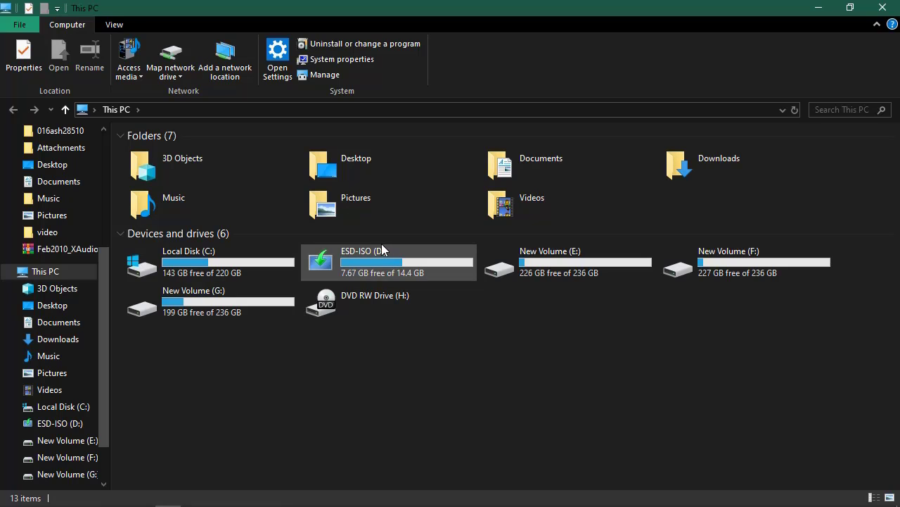
mouse_move(382, 266)
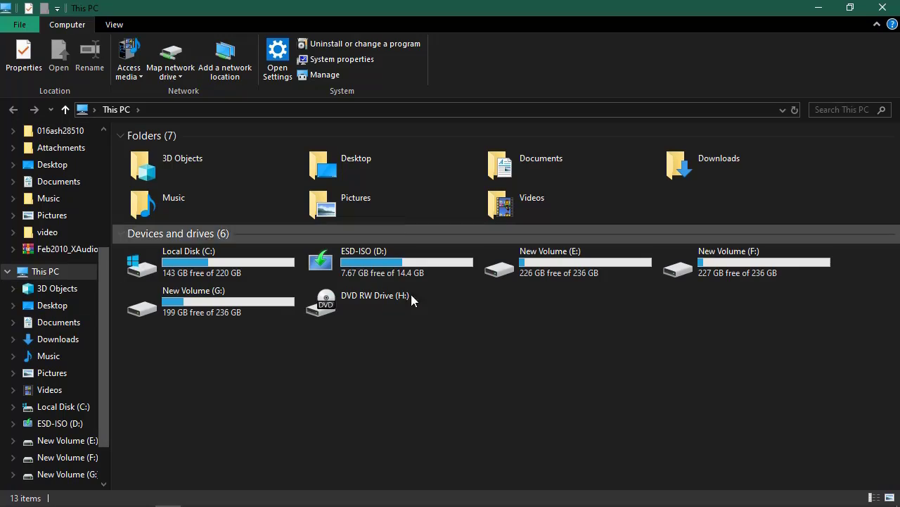
left_click(819, 7)
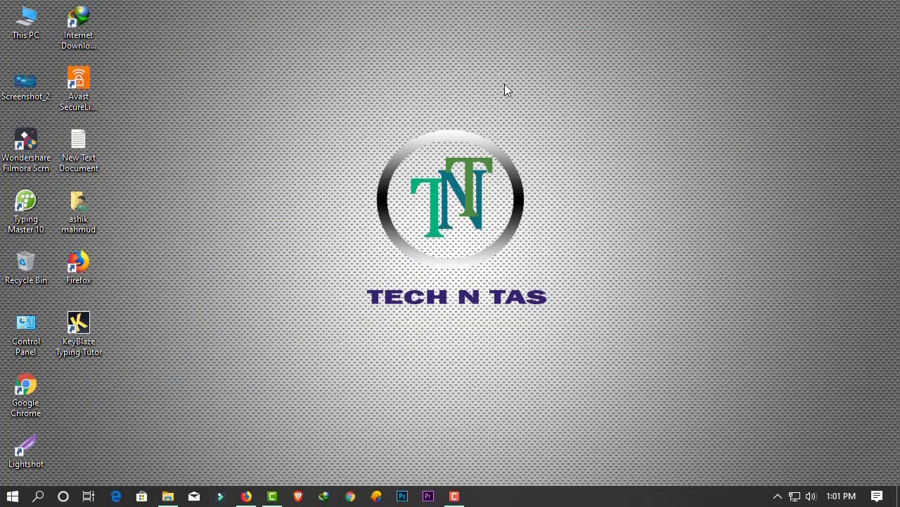